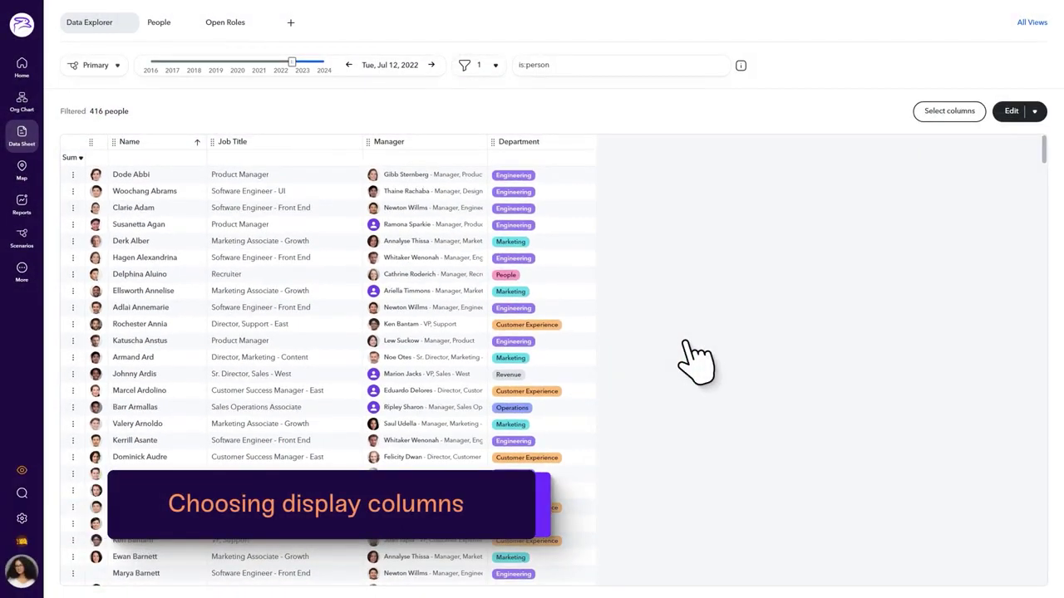
- Add the Comp Band and Last Grant Date columns to the data sheet and apply the selection
click(947, 113)
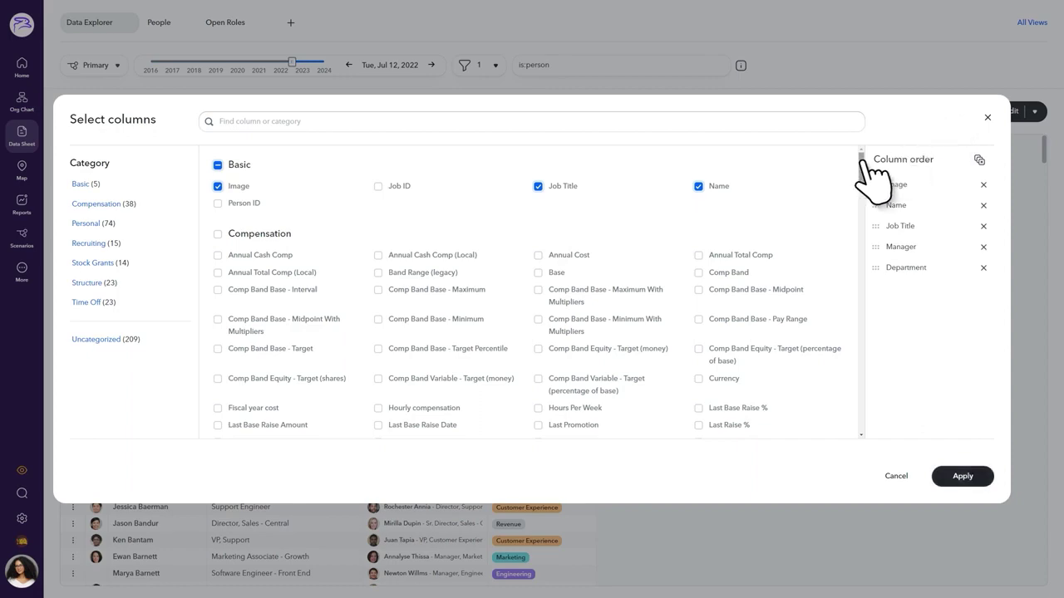
mouse_move(862, 160)
mouse_down()
mouse_move(864, 301)
mouse_move(861, 159)
mouse_up()
click(698, 272)
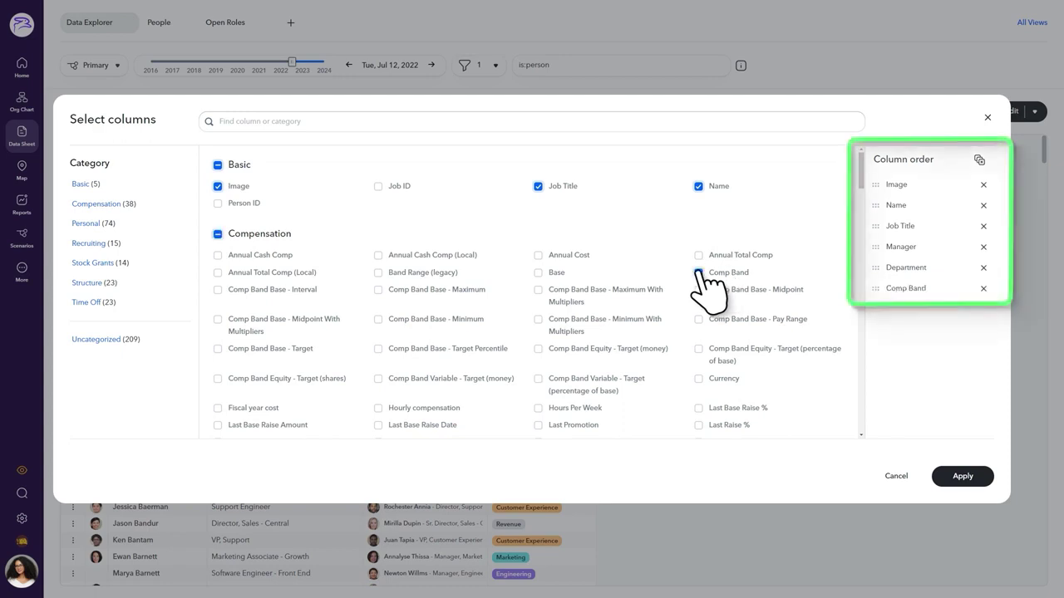
click(332, 123)
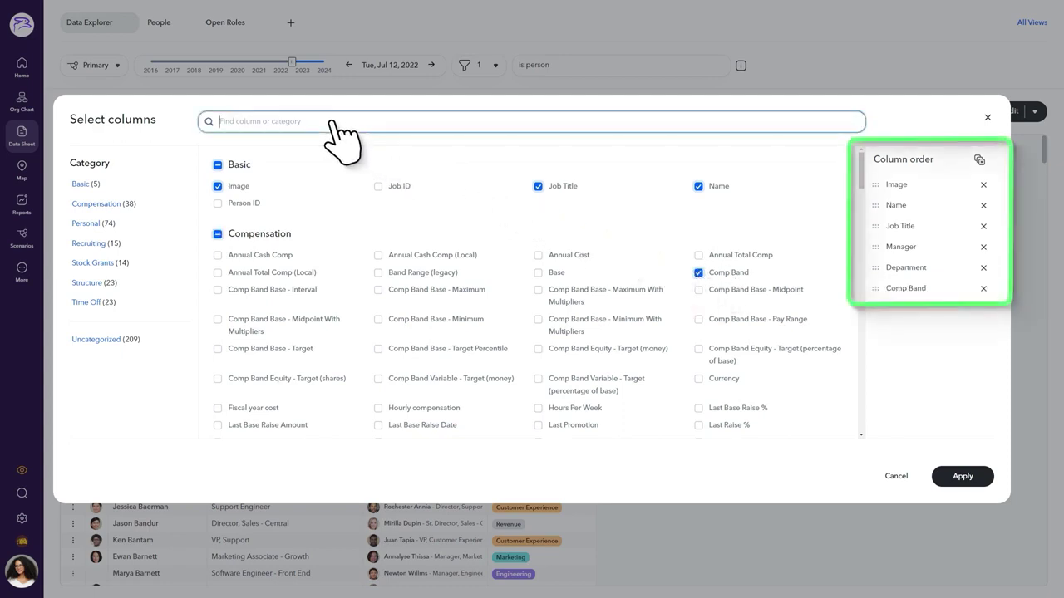
text(Last Gr)
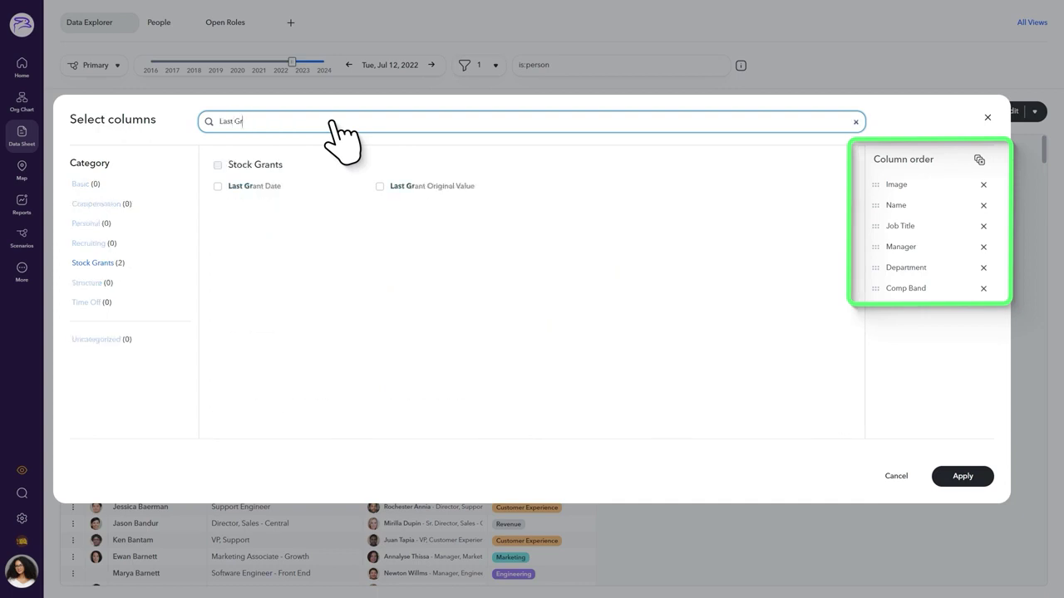
click(218, 187)
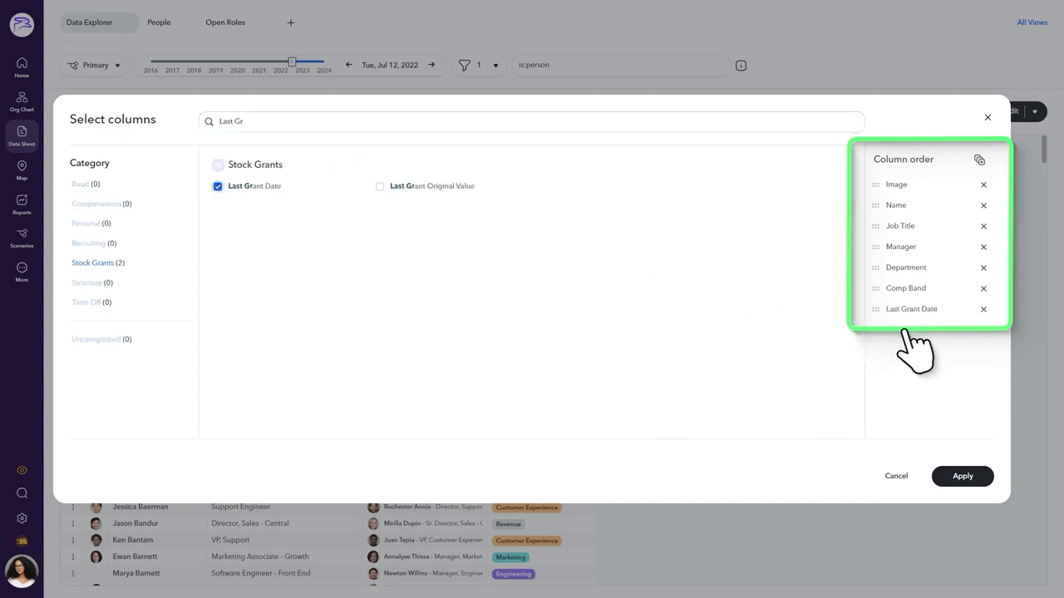
click(968, 476)
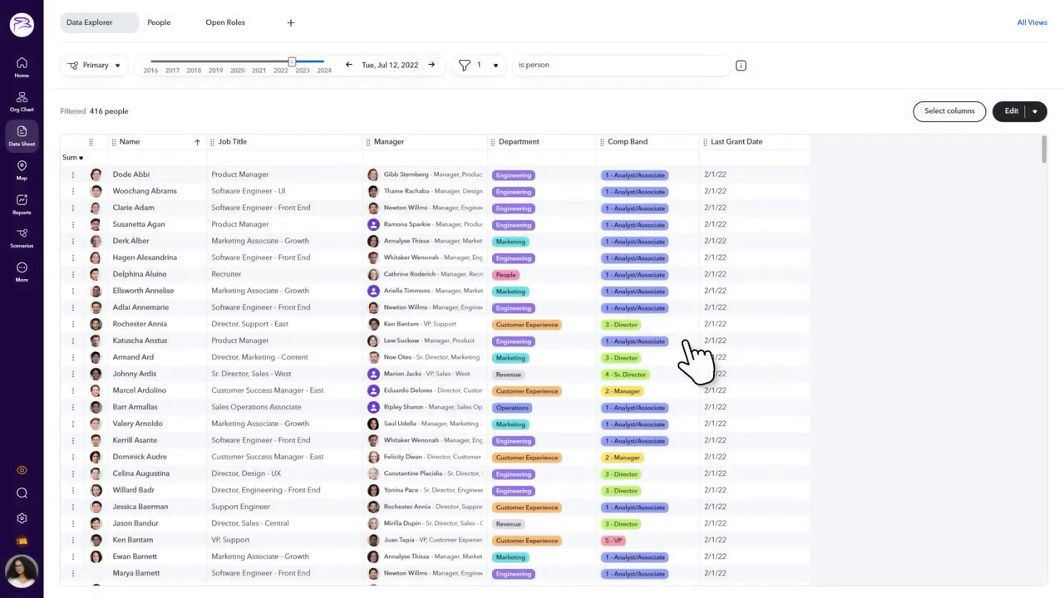
- Replace the Last Grant Date column with the Base and Location columns and apply the selection
click(948, 118)
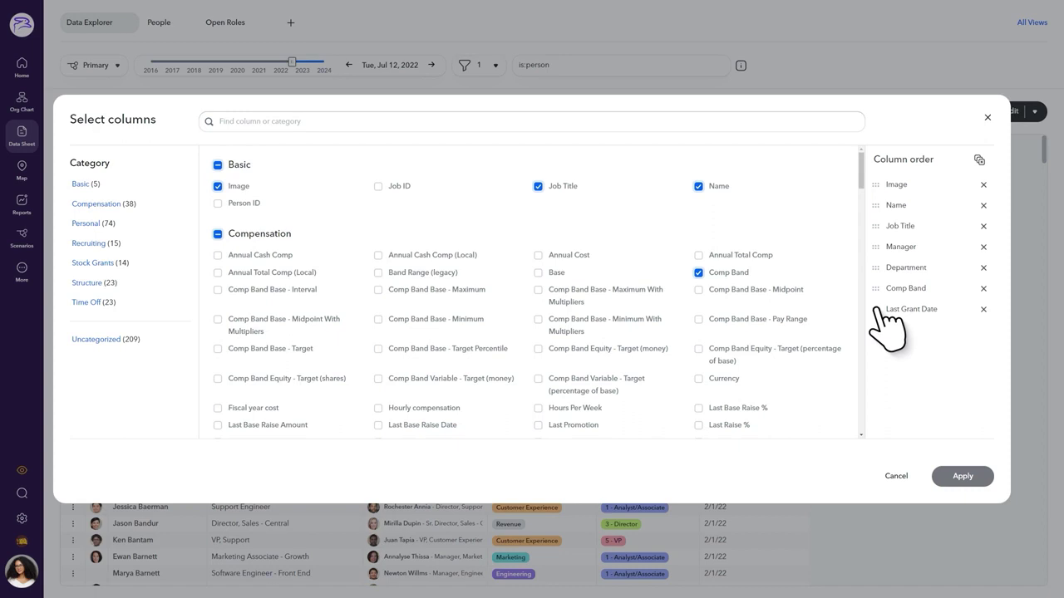
mouse_move(875, 307)
mouse_down()
mouse_move(877, 264)
mouse_move(878, 299)
mouse_up()
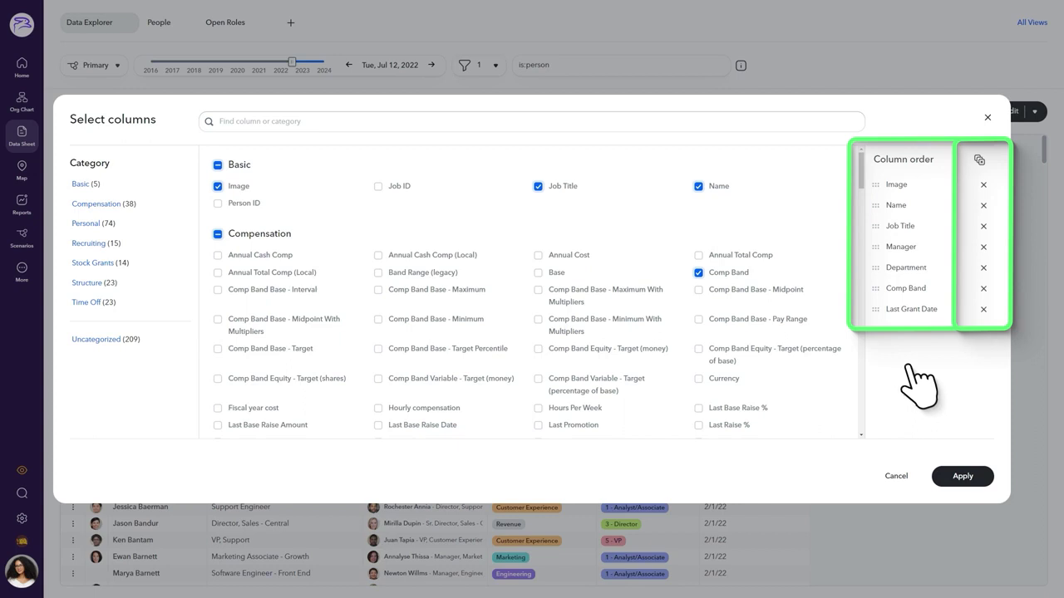
click(983, 309)
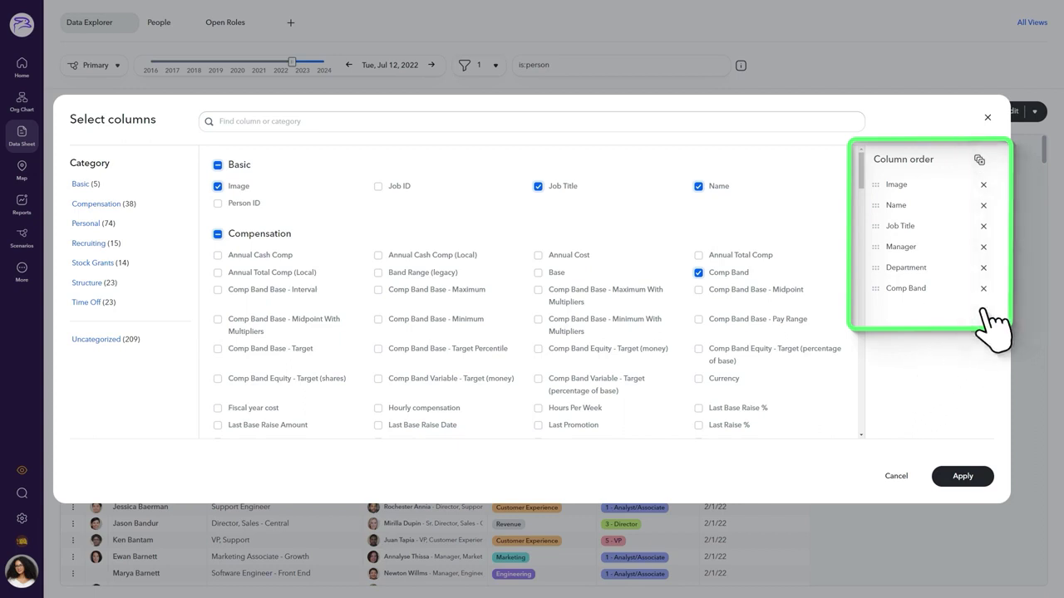
click(538, 273)
click(341, 121)
text(Loca)
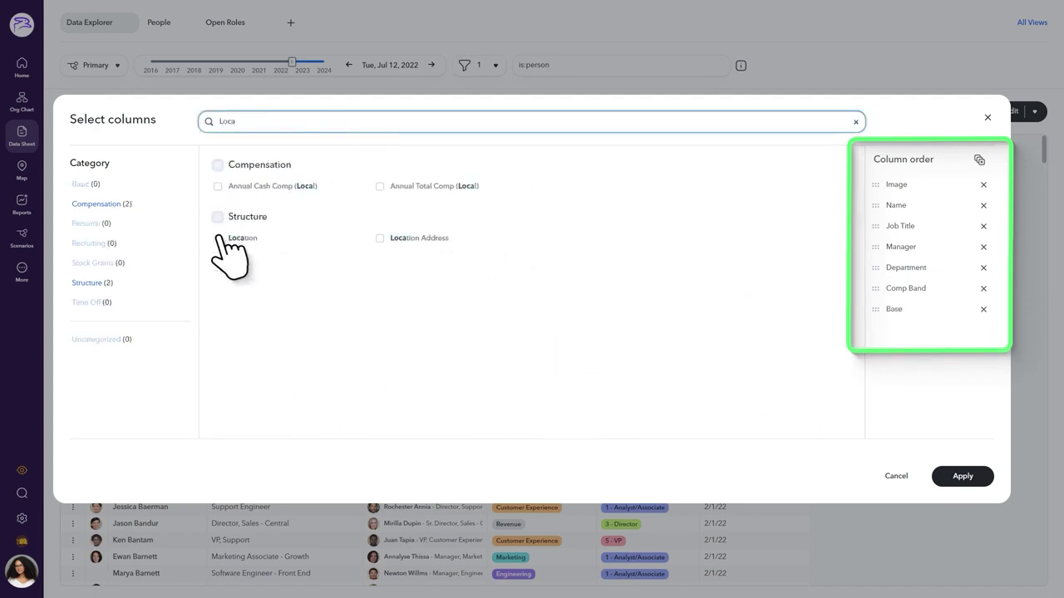
click(218, 238)
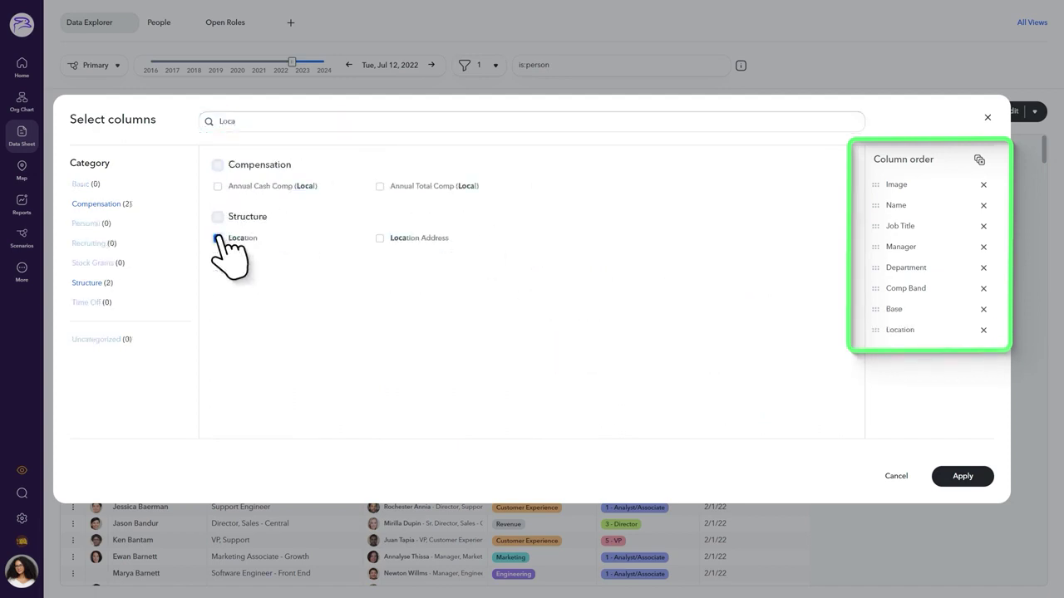
click(964, 477)
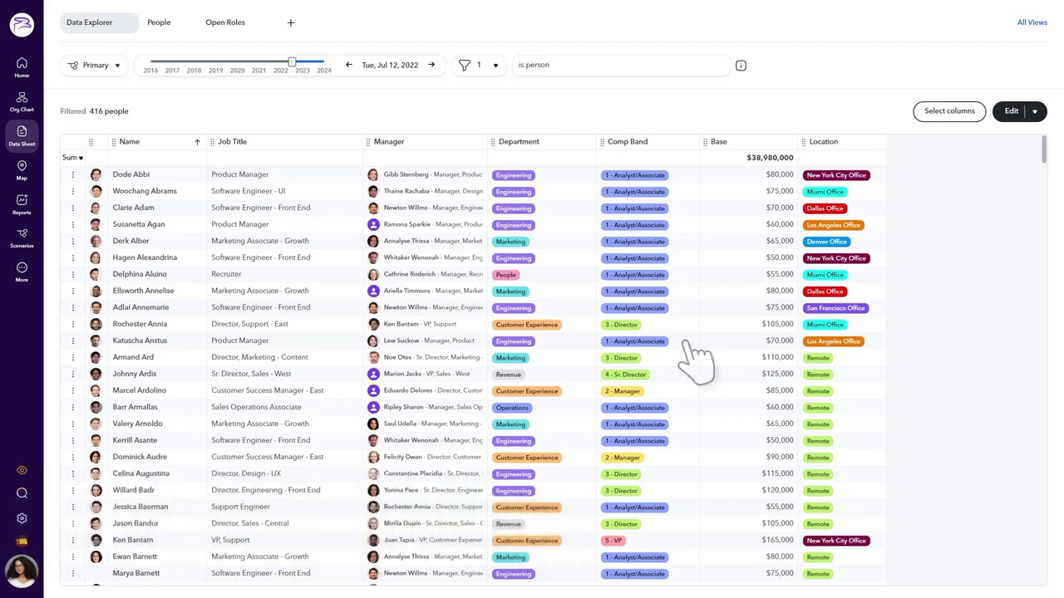
- Sort the sheet by Location ascending, by Department descending and by Job Title descending
click(857, 141)
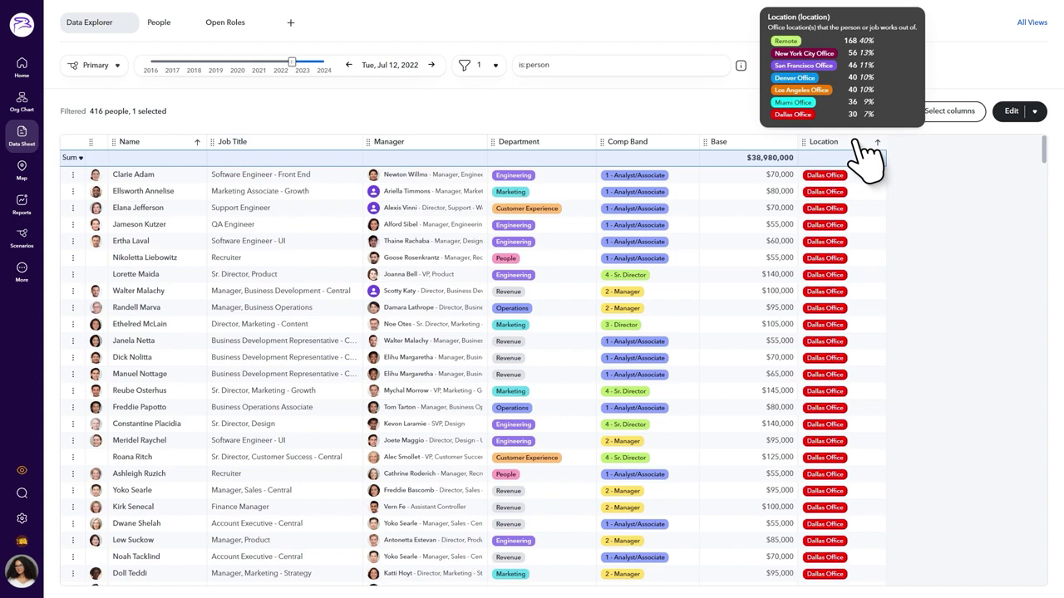
click(566, 143)
click(564, 143)
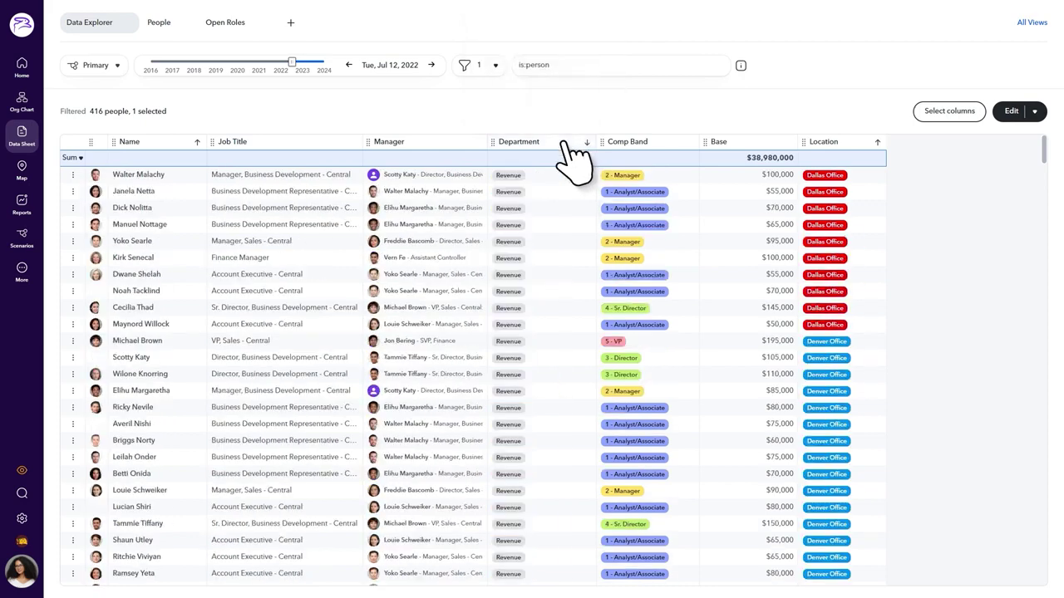
click(288, 147)
click(288, 144)
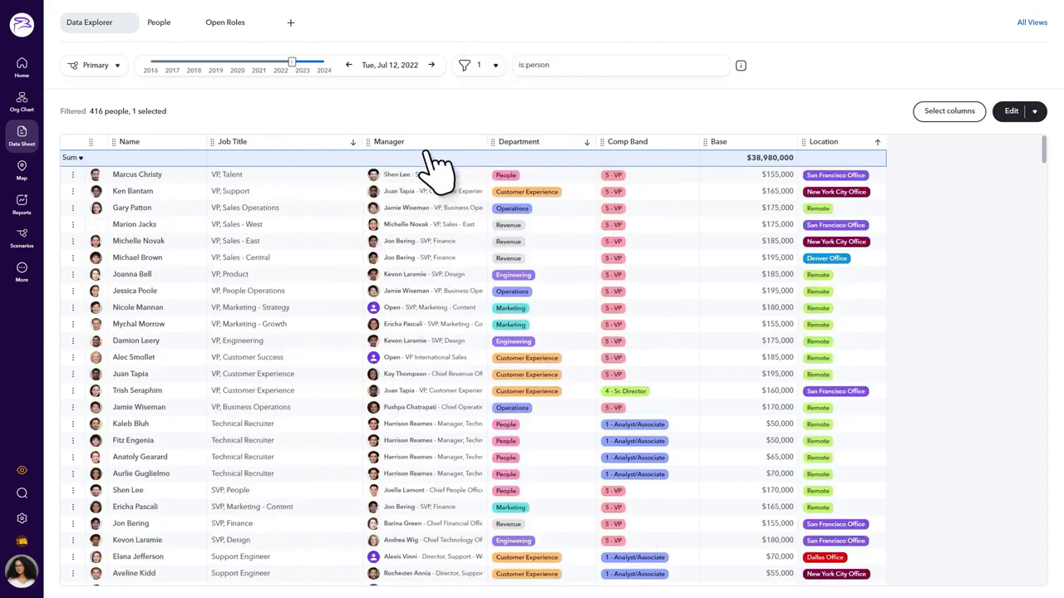
- Sort the sheet by Location in ascending order again and switch that sort to descending
click(879, 143)
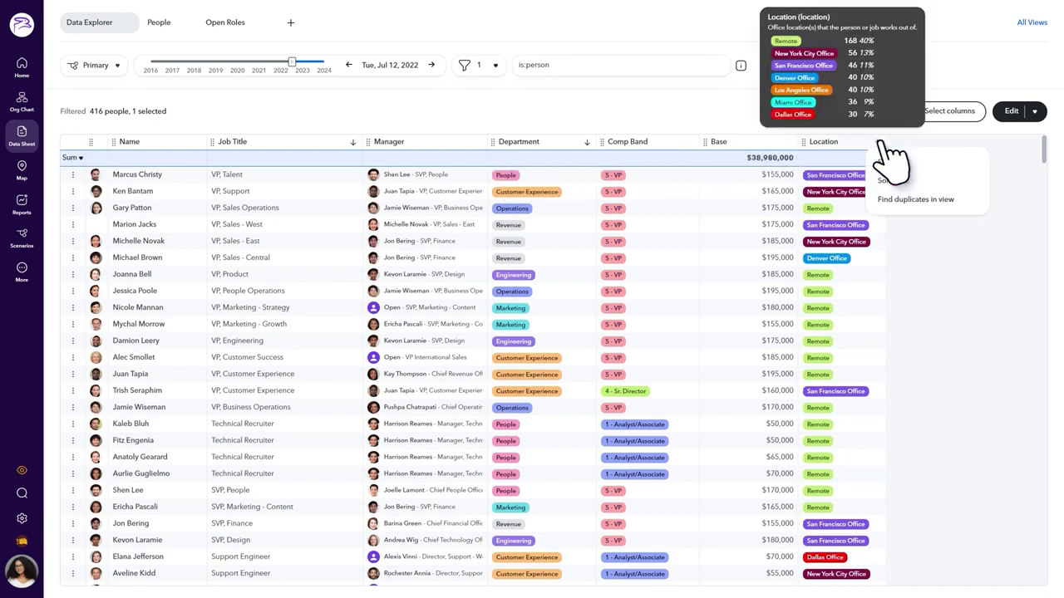
click(962, 164)
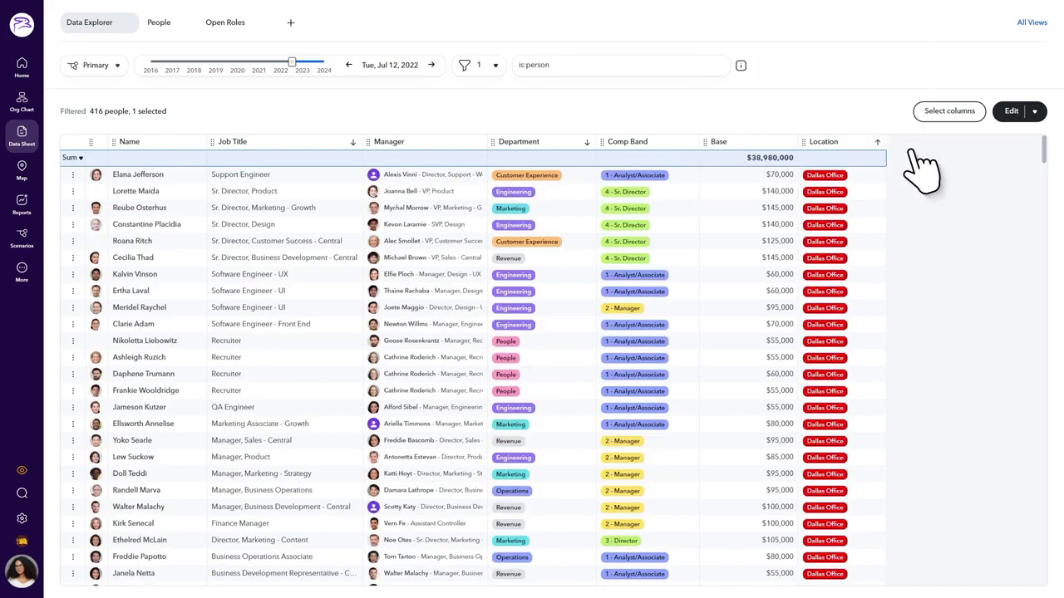
click(880, 143)
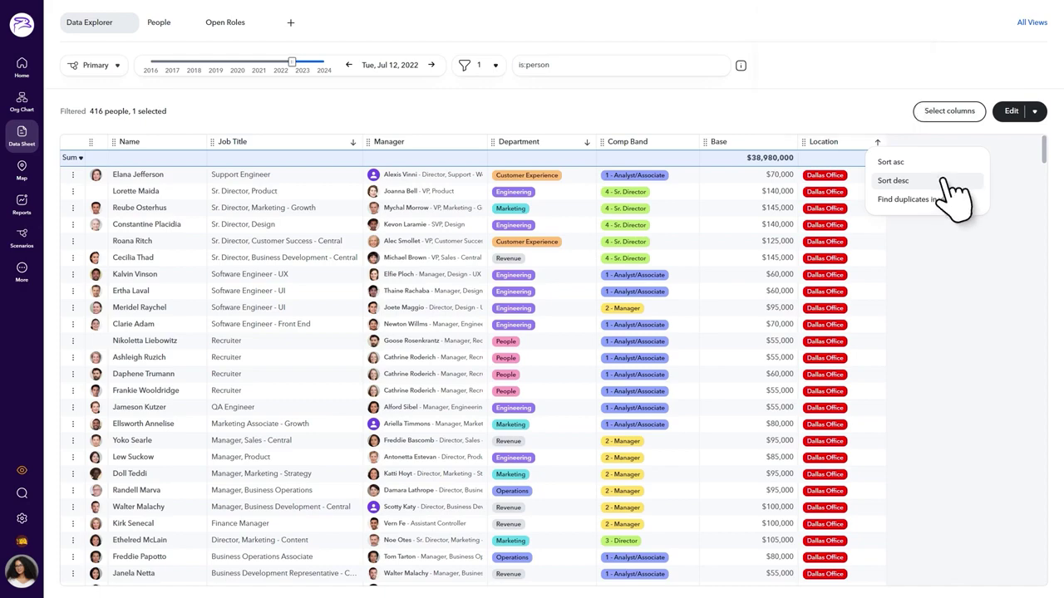
click(946, 180)
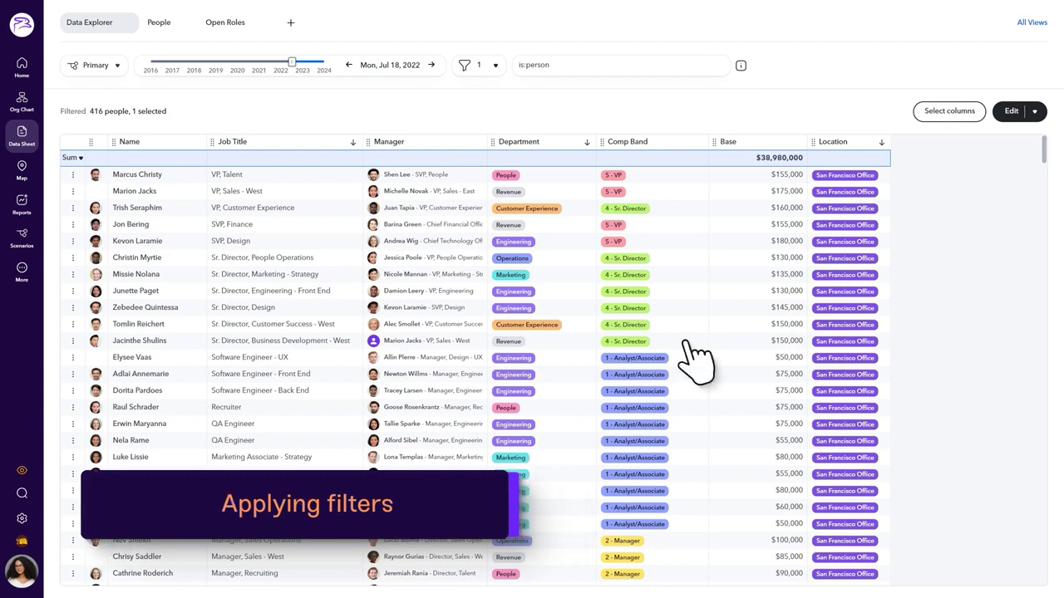
- Filter the people in the sheet to the Individual contributors role type
click(491, 73)
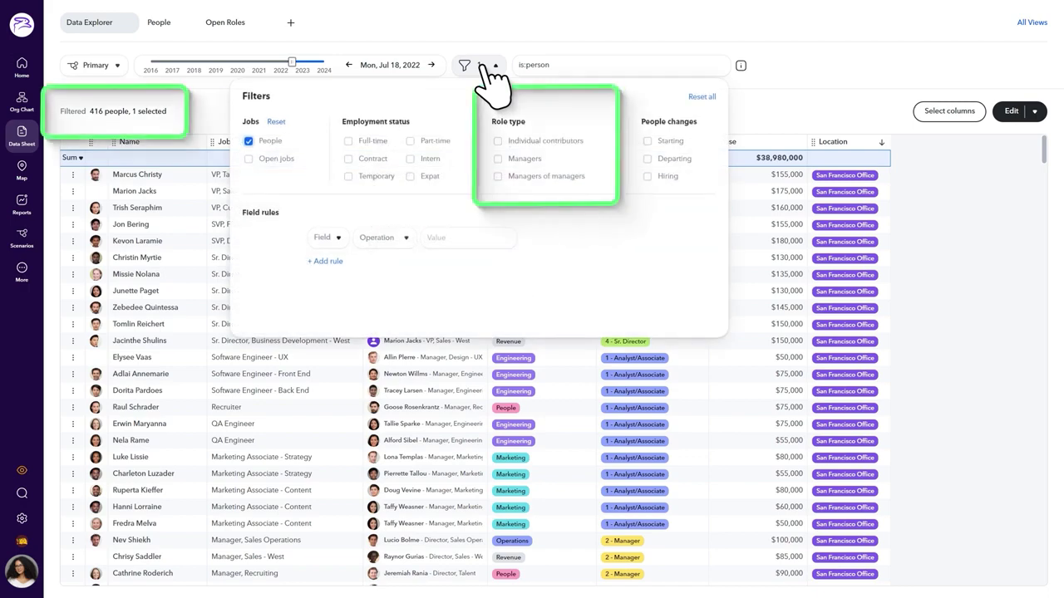
click(498, 142)
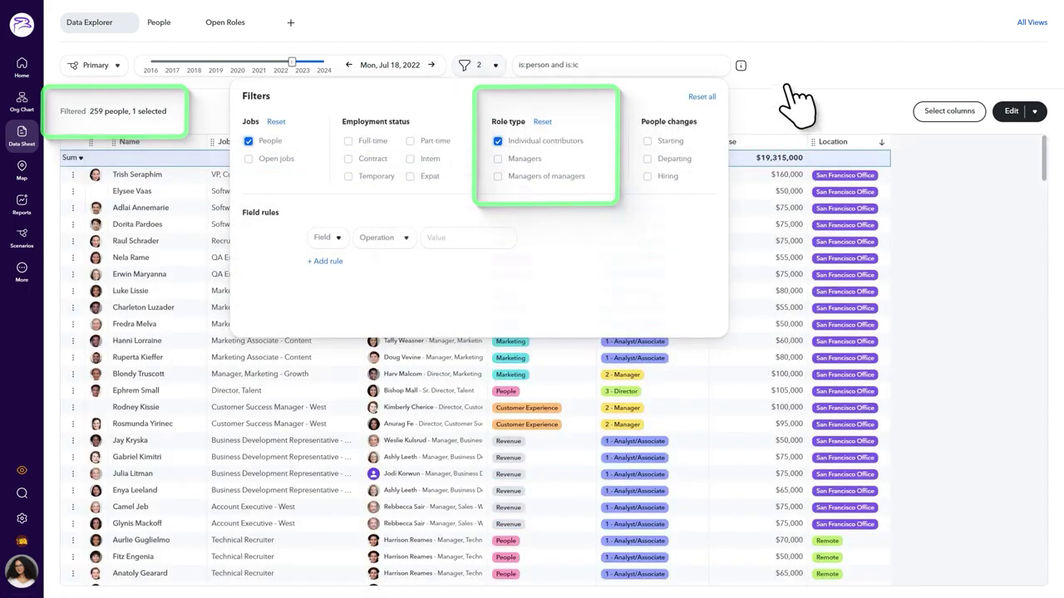
click(797, 101)
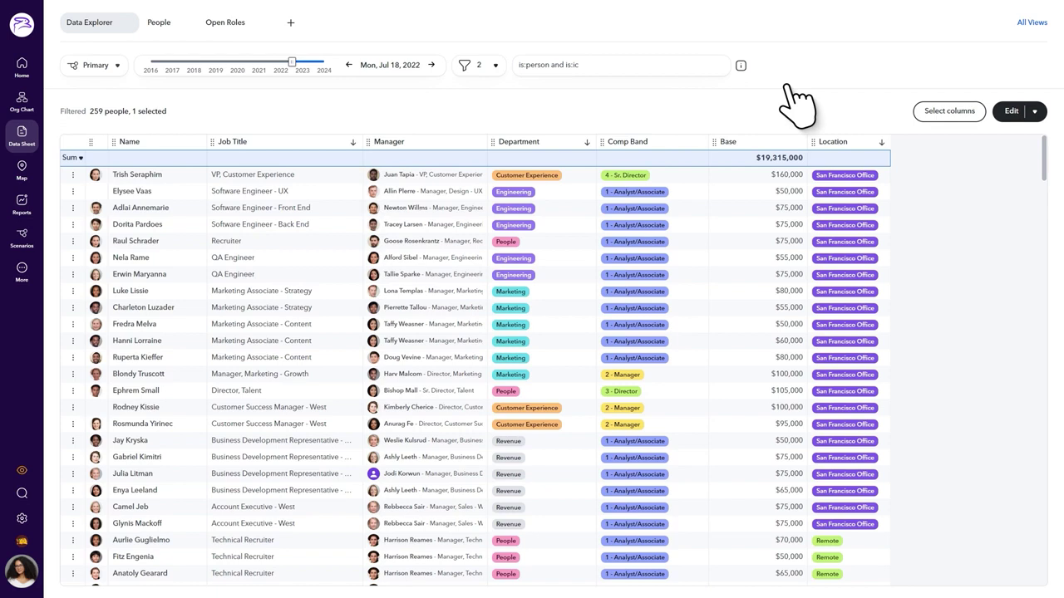
- Add a field rule to the filters that limits Engagement - Confidence to Strongly Disagree
click(486, 67)
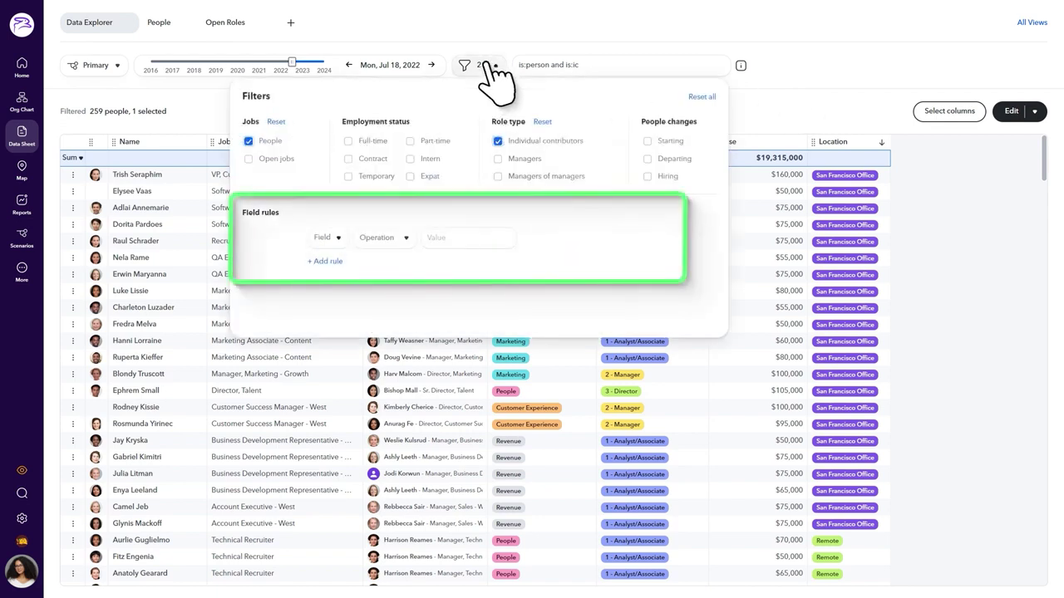
click(333, 239)
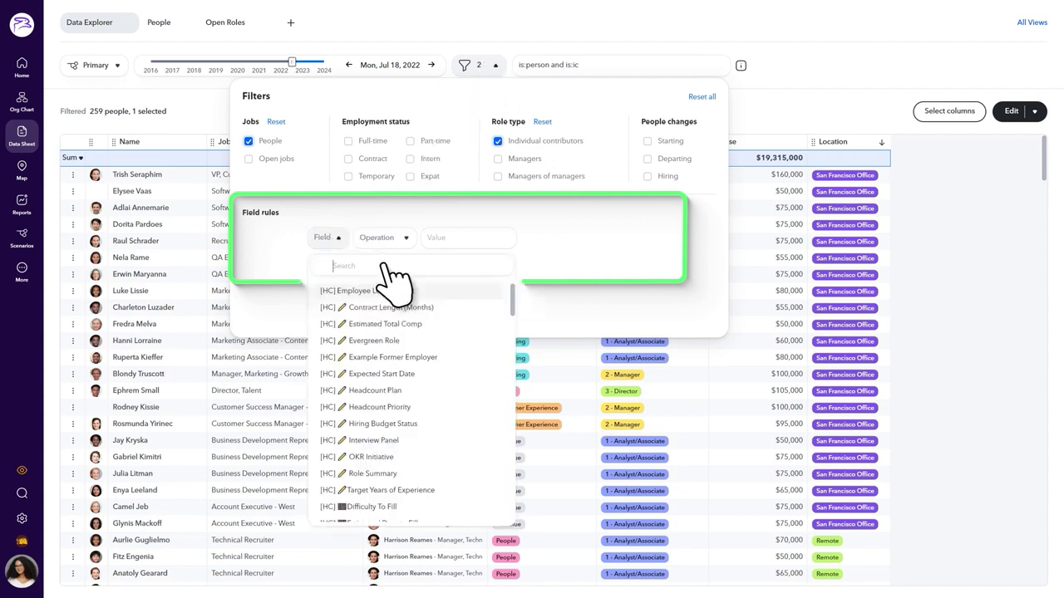
text(Engagement)
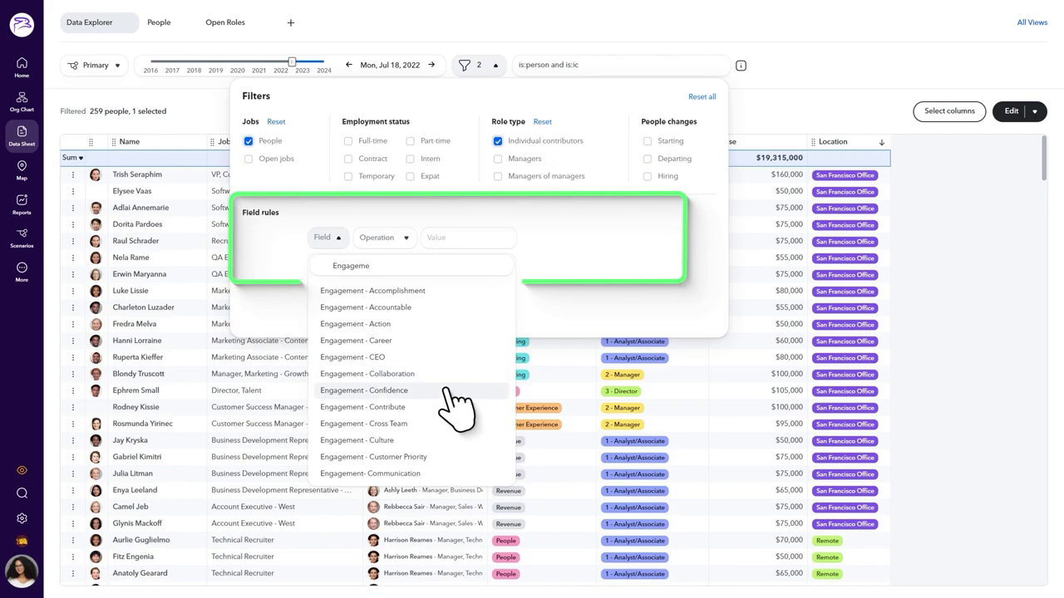
click(447, 390)
click(449, 240)
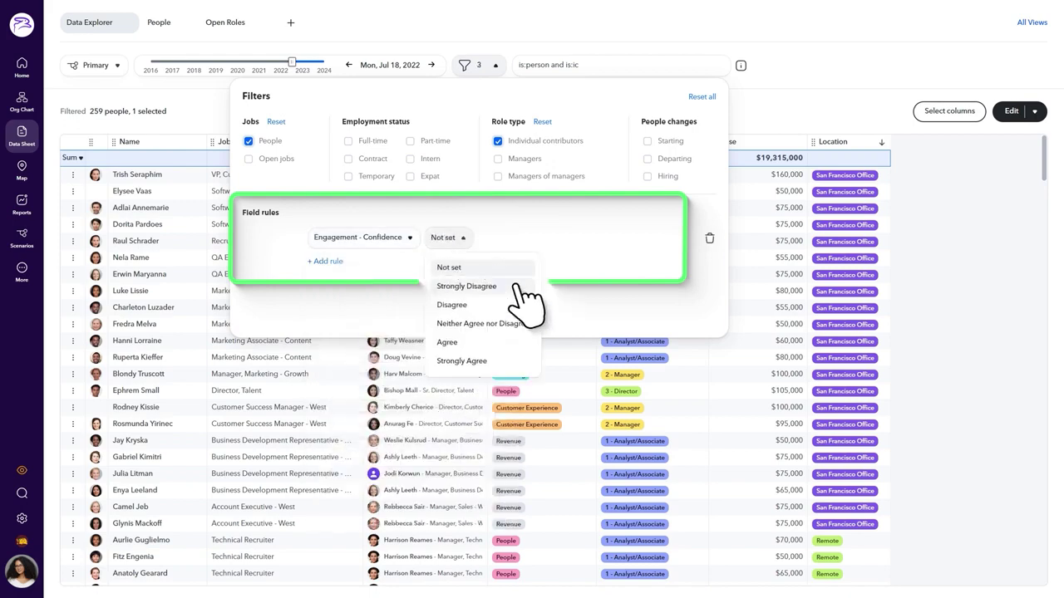
click(520, 287)
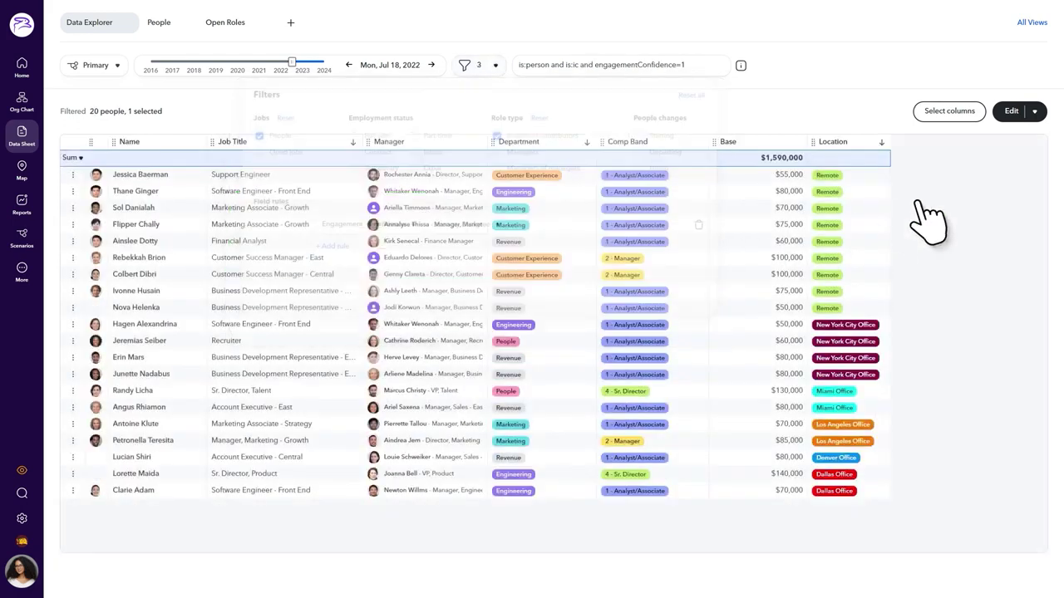
click(925, 221)
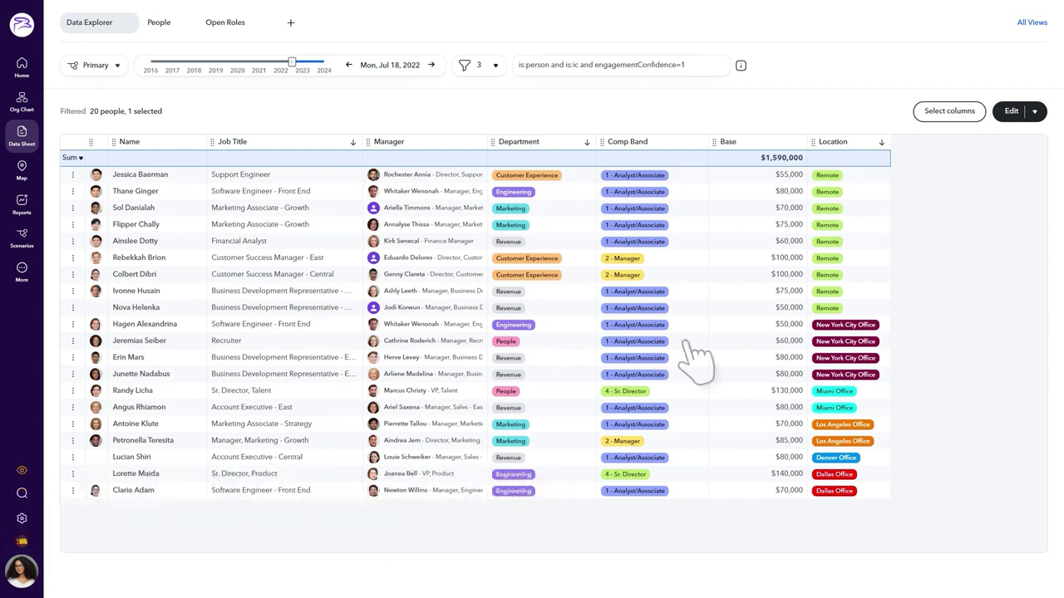
- Set the calculation of the data sheet's summary row to Average
mouse_move(860, 143)
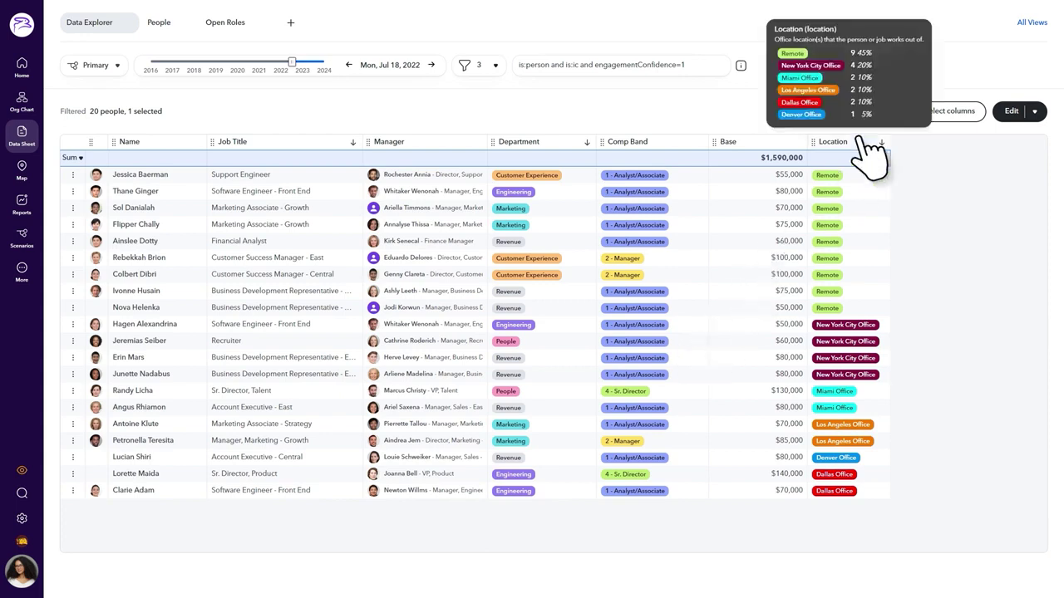
mouse_move(782, 148)
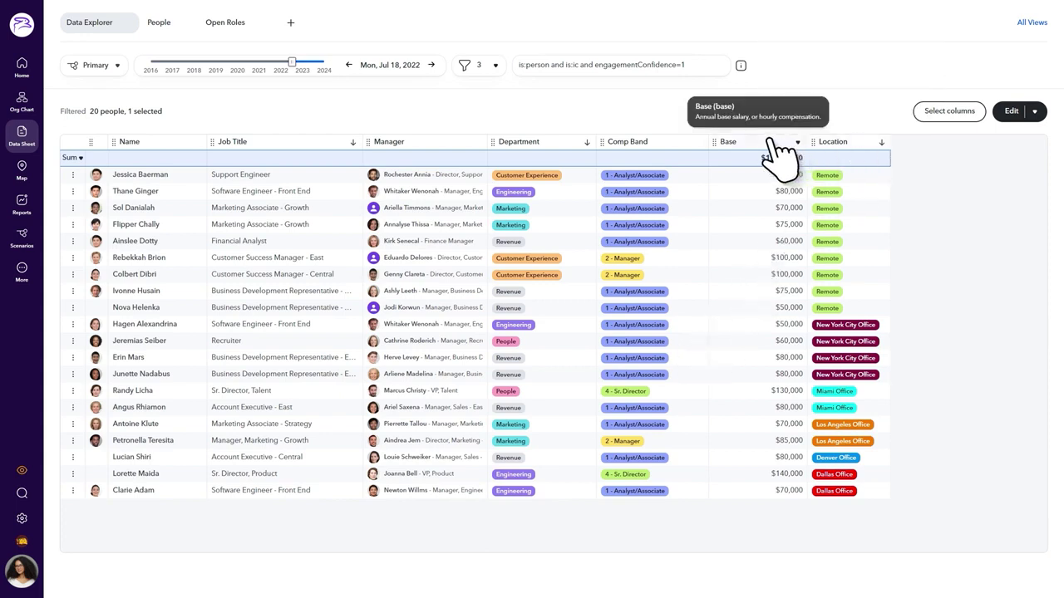
mouse_move(446, 148)
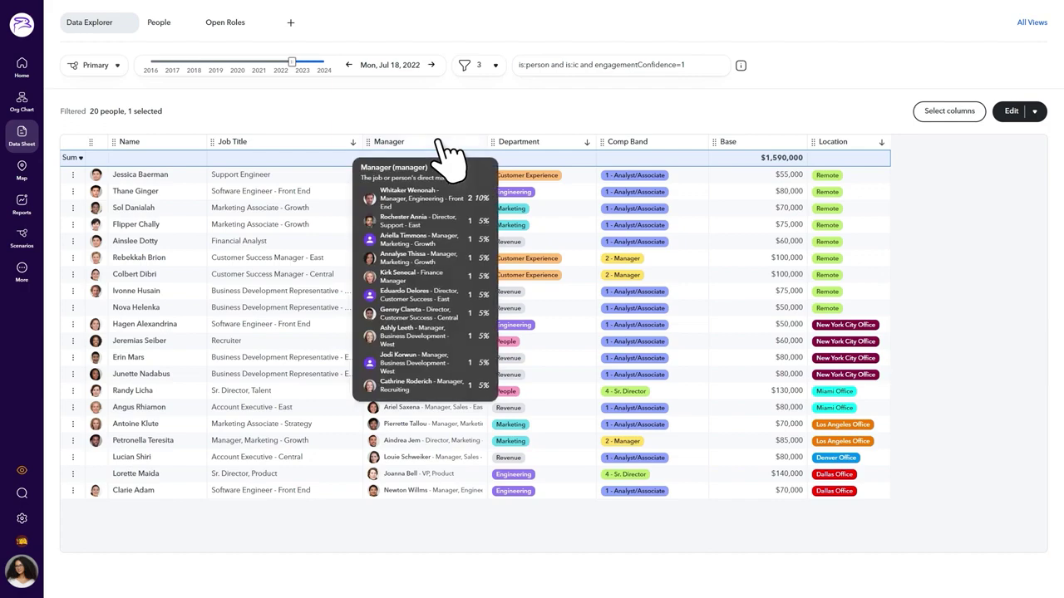
mouse_move(570, 150)
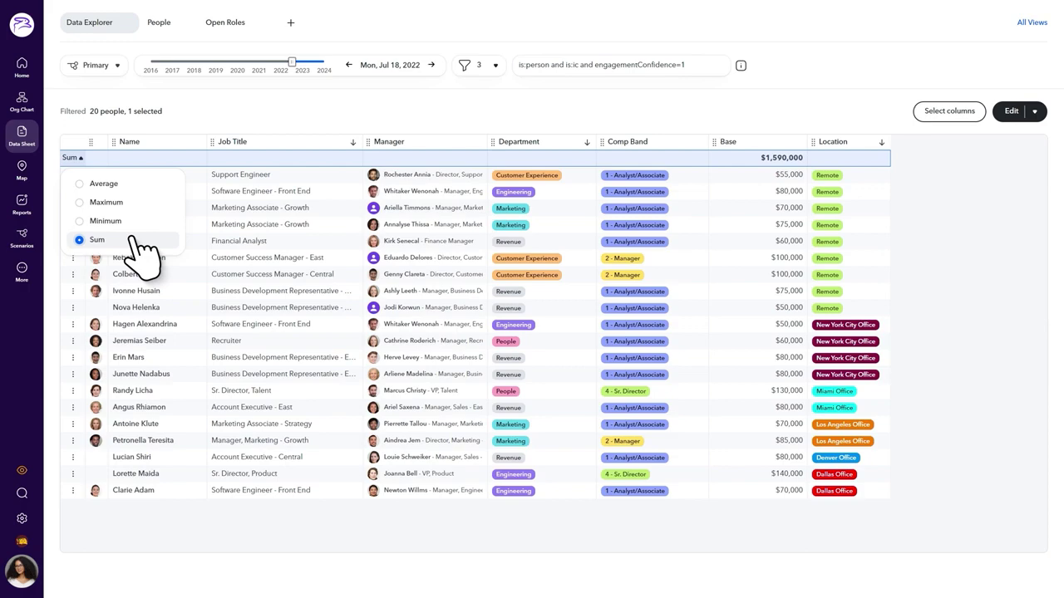
click(147, 182)
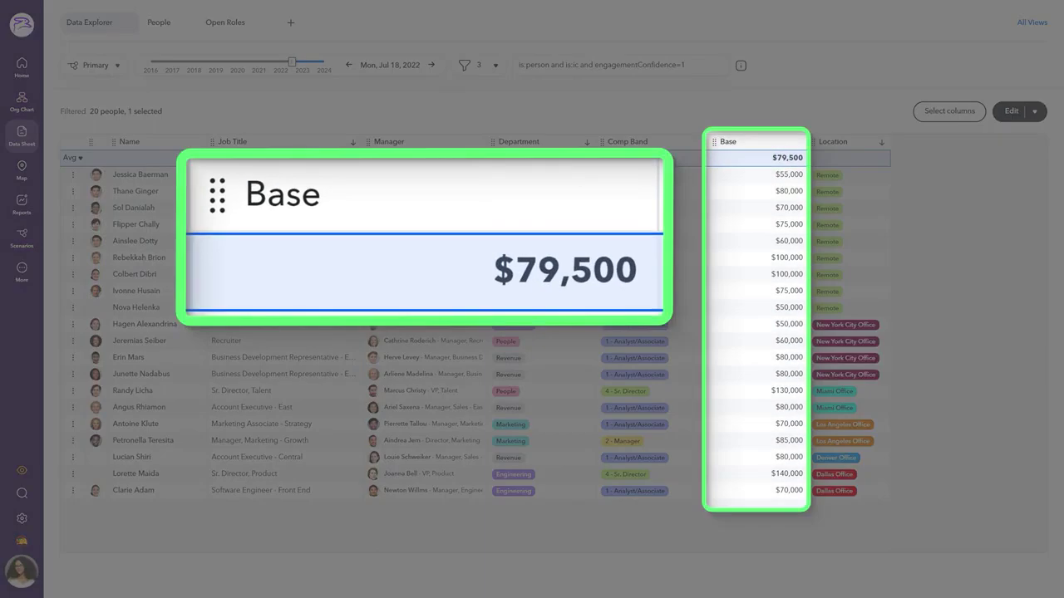